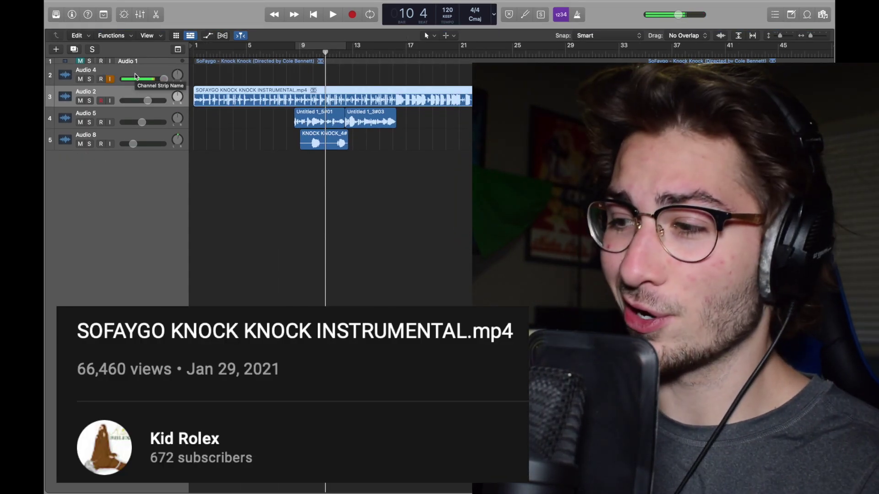
# Step: Move the playhead back to bar 8, begin renaming Audio 8, and select Audio 4
pyautogui.click(287, 53)
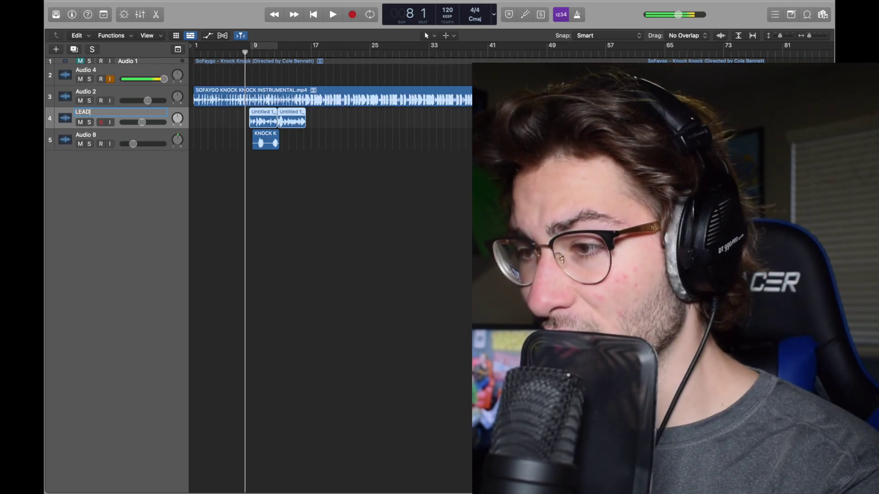
pyautogui.doubleClick(115, 135)
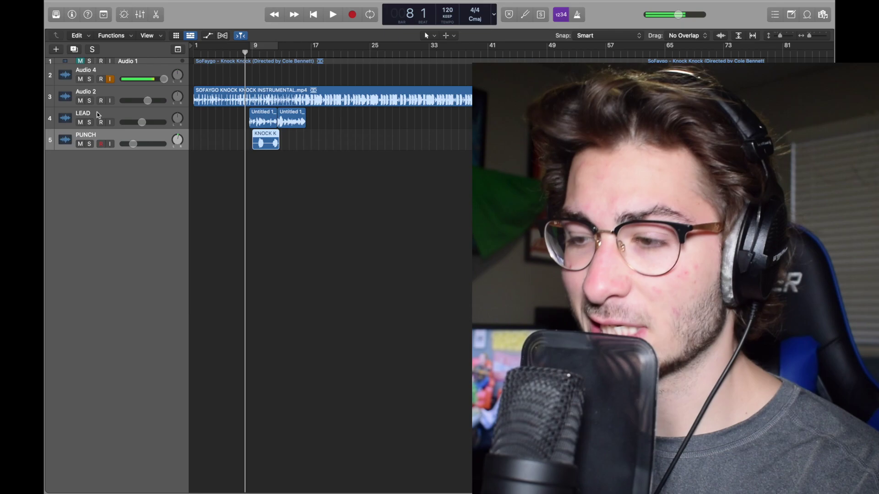
pyautogui.click(130, 74)
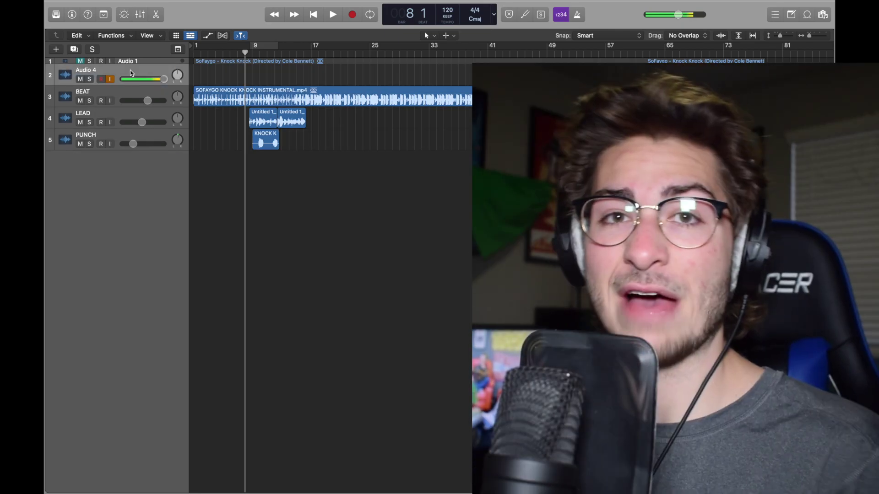
# Step: Open the project note pad, then record on Audio 4 from the project start
pyautogui.press('alt+super+p')
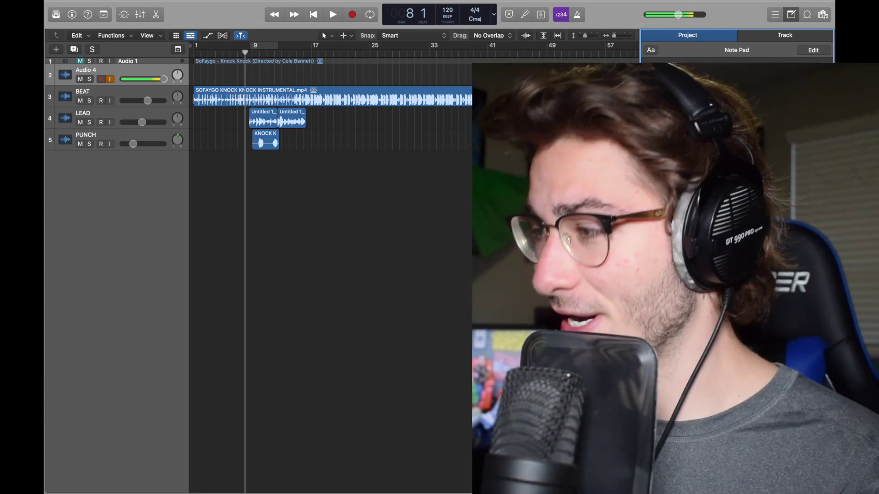
pyautogui.click(162, 63)
pyautogui.press('Return')
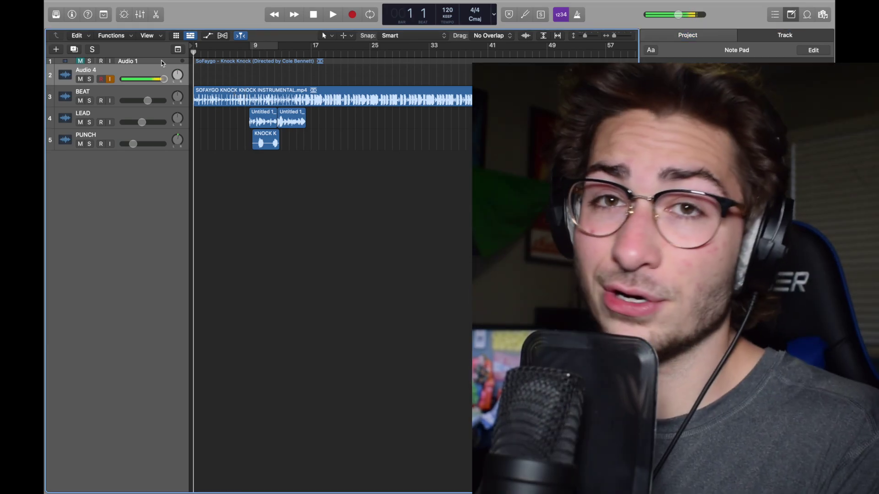
pyautogui.press('r')
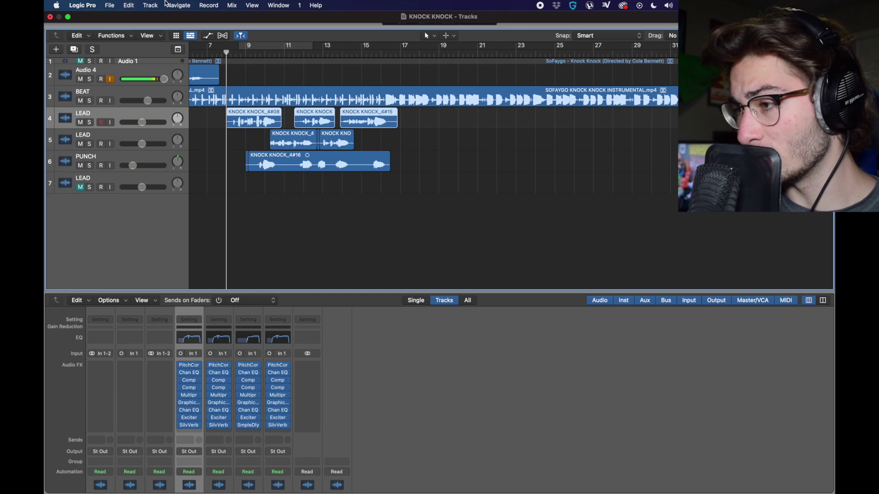
# Step: Add a new audio track from the Track menu and rename it AOOOGGA
pyautogui.click(152, 5)
pyautogui.click(158, 27)
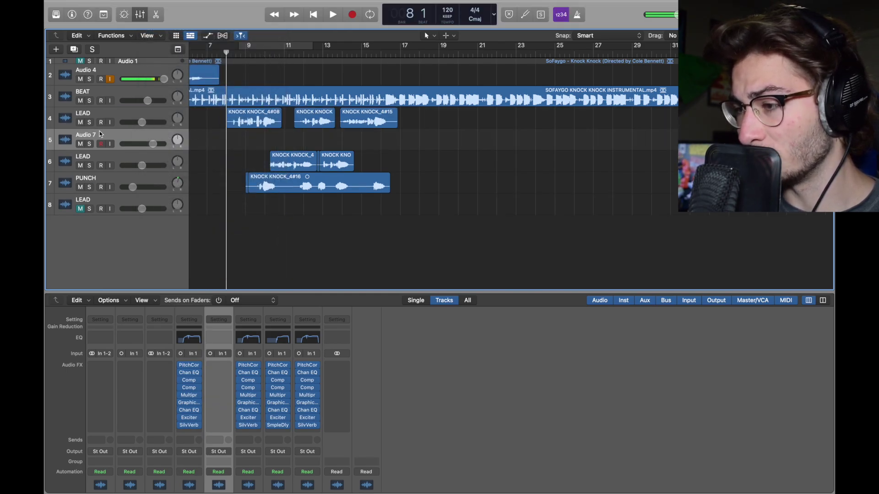
pyautogui.doubleClick(147, 134)
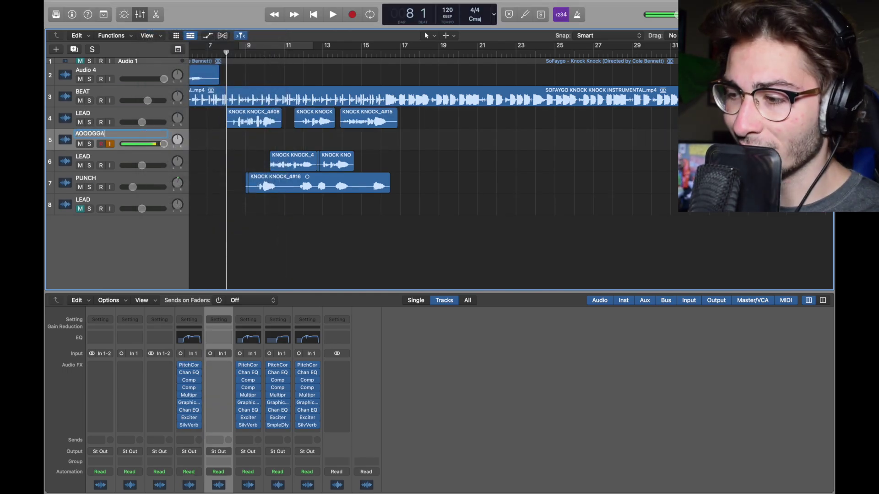
pyautogui.press('Return')
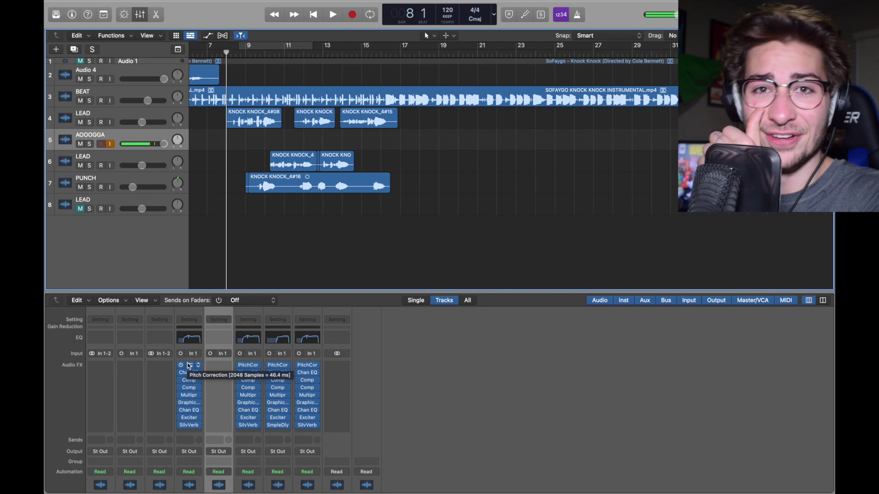
# Step: Insert mono Pitch Correction on AOOOGGA, keeping the natural minor scale
pyautogui.click(218, 365)
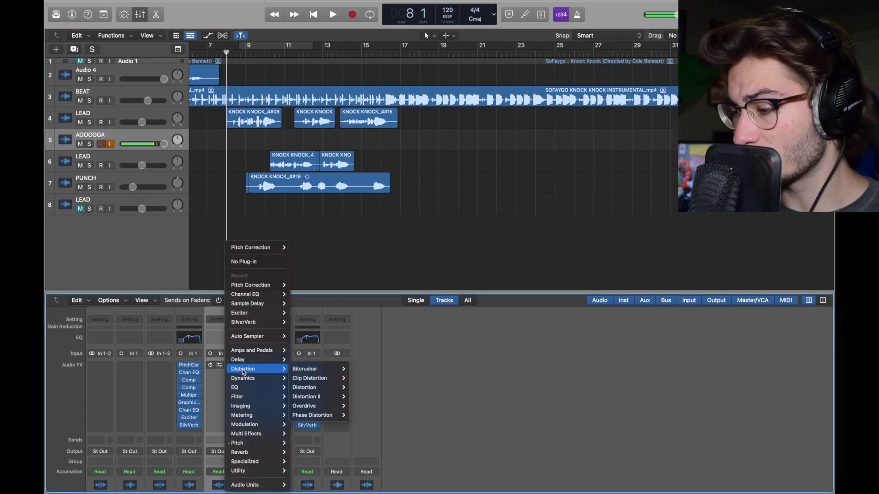
pyautogui.moveTo(256, 443)
pyautogui.moveTo(306, 442)
pyautogui.click(372, 443)
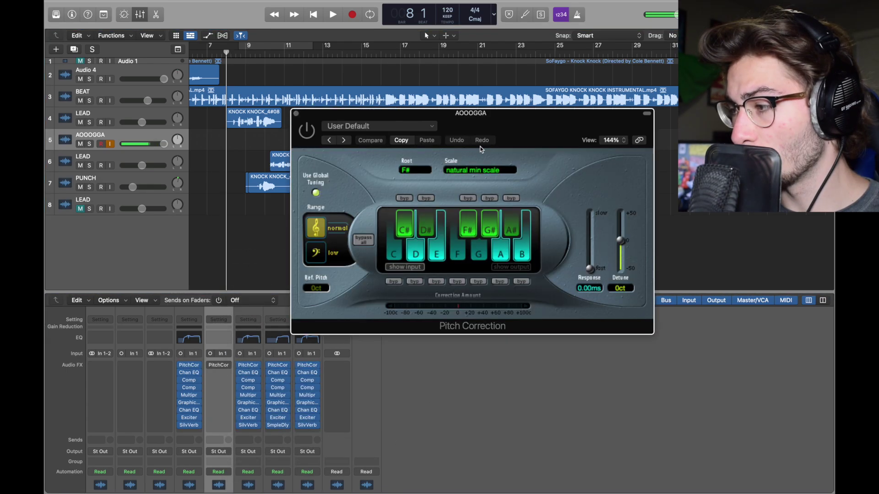
pyautogui.moveTo(495, 132); pyautogui.dragTo(453, 87)
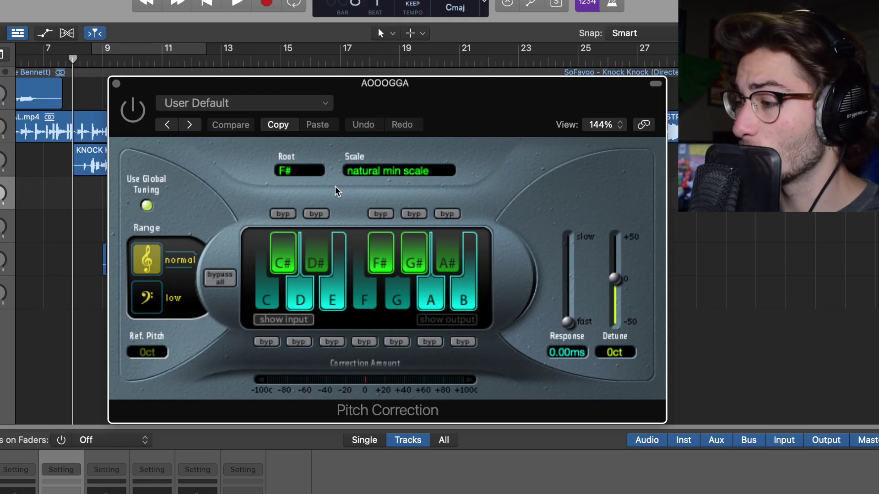
pyautogui.moveTo(377, 87); pyautogui.dragTo(337, 67)
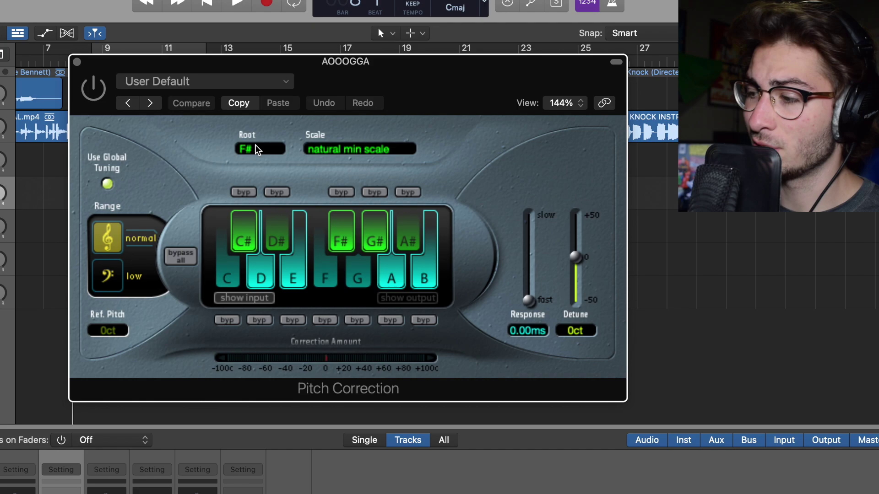
pyautogui.click(328, 148)
pyautogui.press('Escape')
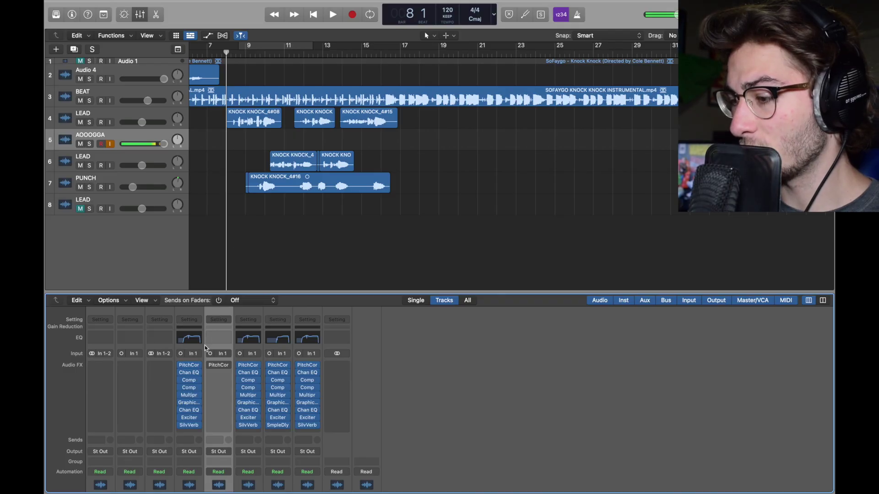
# Step: Move the KNOCK KNOCK_4#08 vocal region down onto the AOOOGGA track
pyautogui.click(212, 364)
pyautogui.click(247, 137)
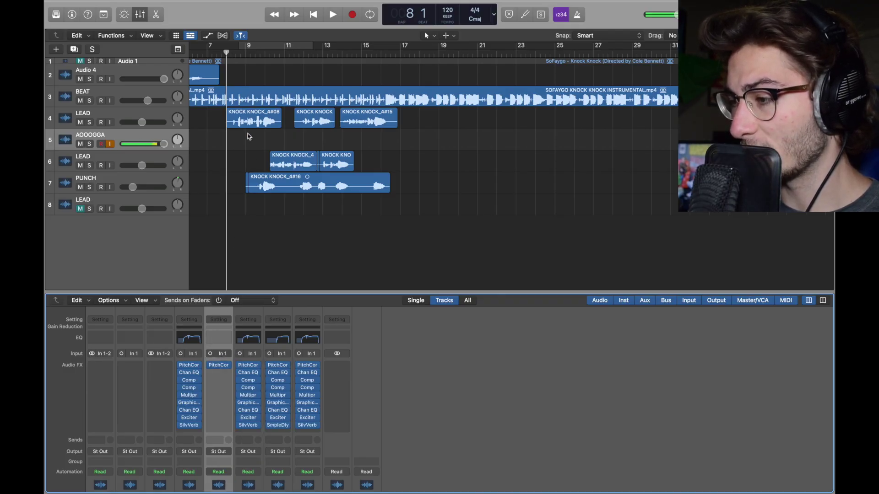
pyautogui.moveTo(251, 122); pyautogui.dragTo(251, 138)
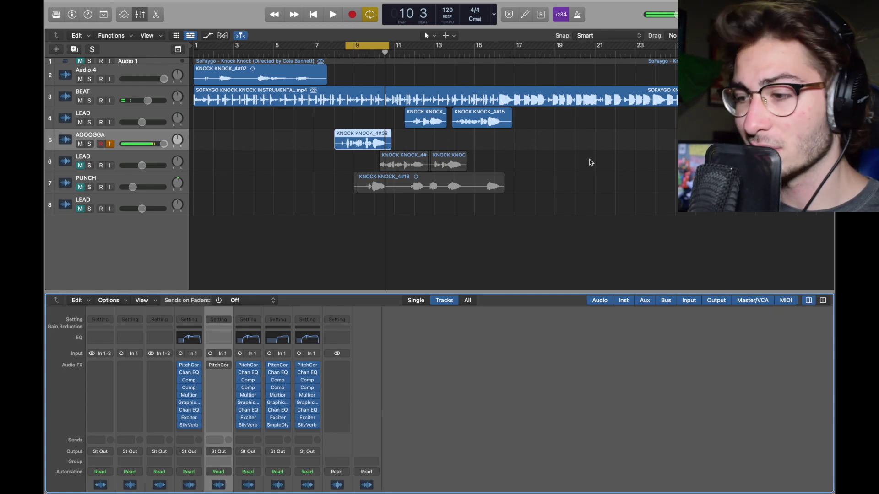
# Step: Insert a Channel EQ in AOOOGGA's second slot, after Pitch Correction
pyautogui.moveTo(189, 373); pyautogui.dragTo(219, 374)
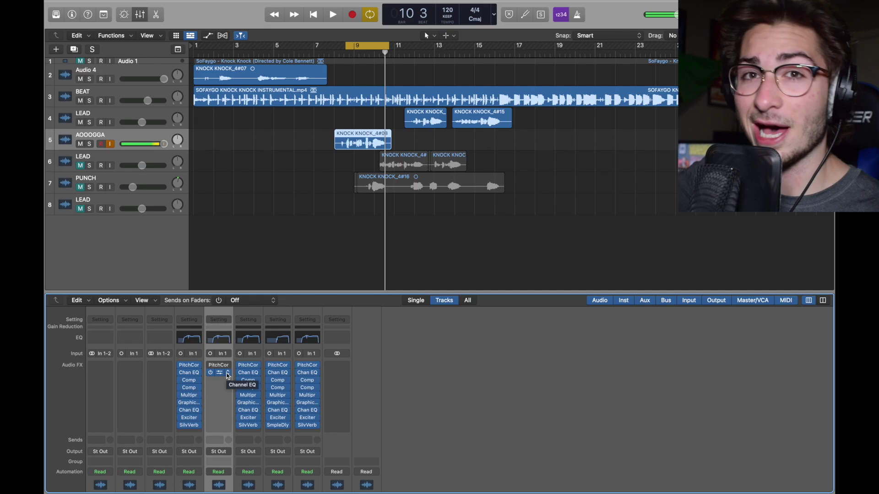
pyautogui.click(228, 375)
pyautogui.moveTo(231, 386)
pyautogui.moveTo(314, 386)
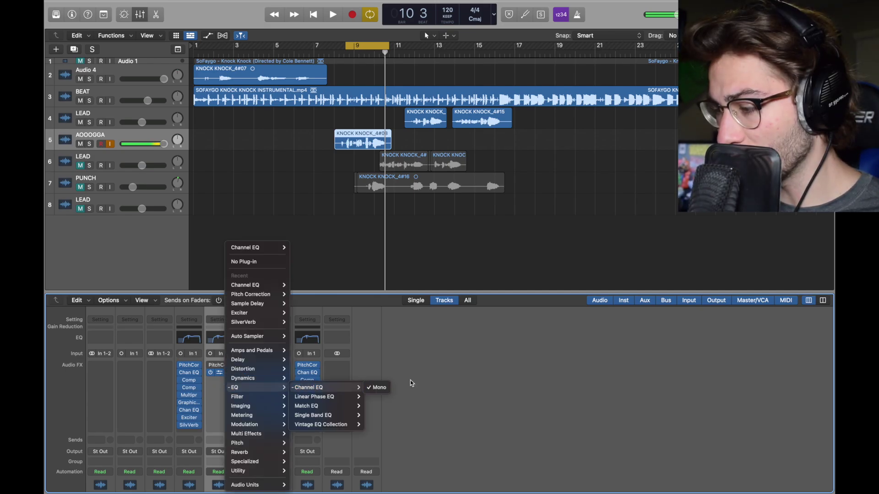
pyautogui.click(373, 387)
pyautogui.moveTo(620, 129); pyautogui.dragTo(461, 137)
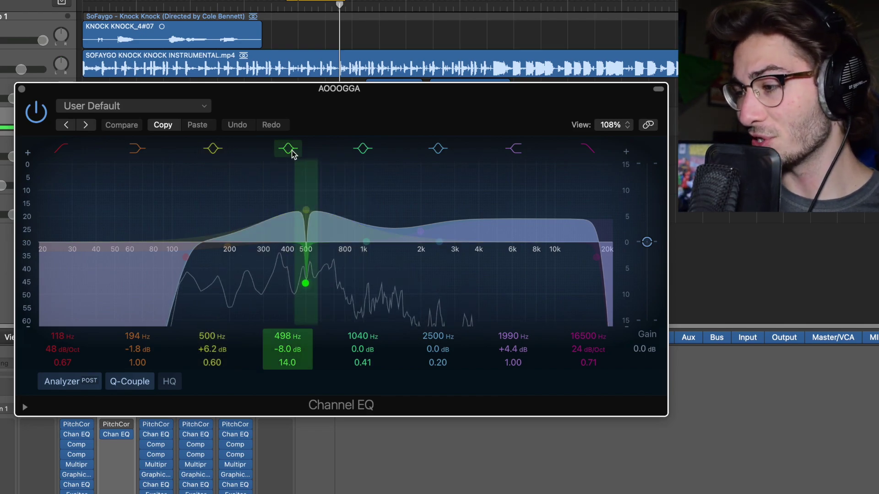
# Step: Switch off the EQ's 1040 Hz and 2500 Hz bands, then play the vocal back
pyautogui.click(306, 281)
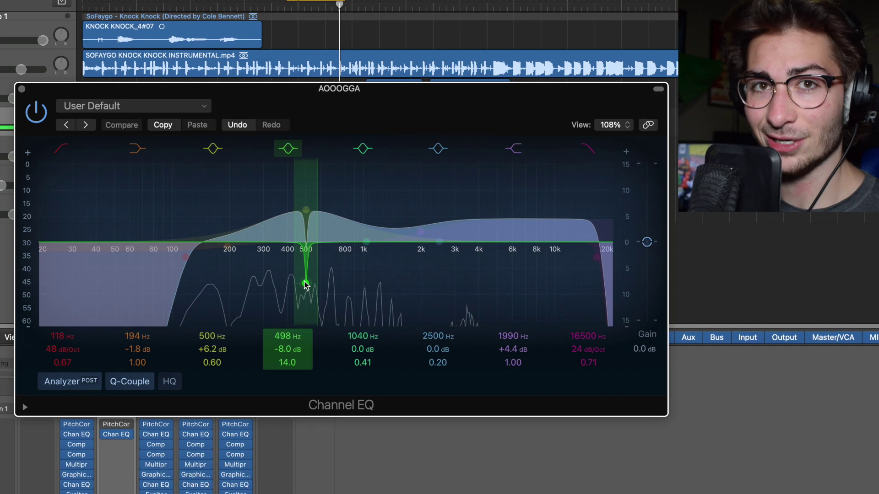
pyautogui.doubleClick(367, 241)
pyautogui.doubleClick(439, 241)
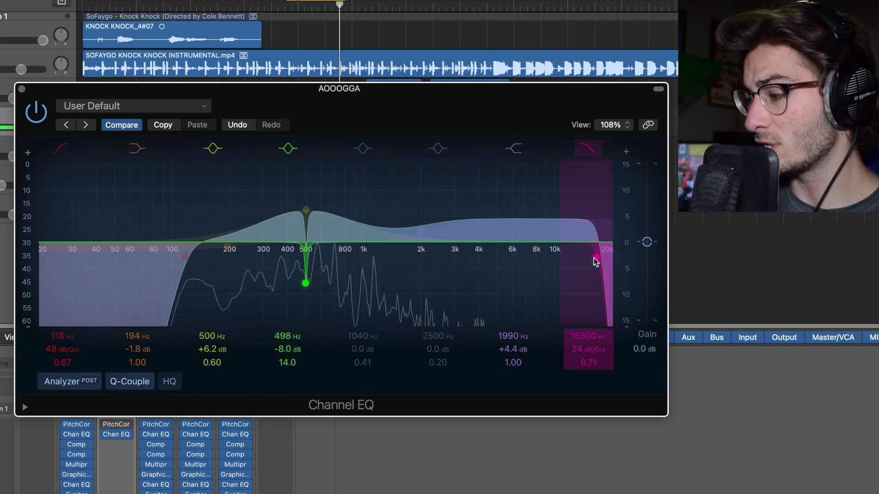
pyautogui.click(21, 88)
pyautogui.press('space')
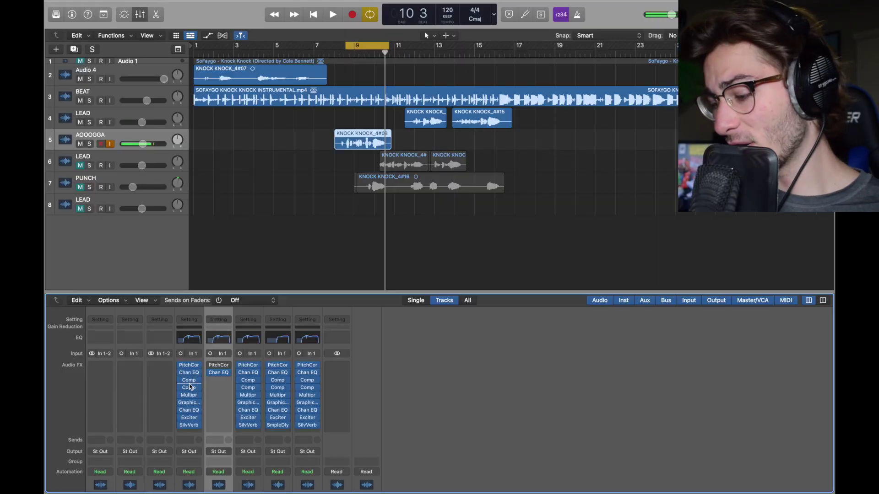
# Step: Insert a mono Studio FET compressor in AOOOGGA's next slot and set its release to AUTO
pyautogui.moveTo(190, 383); pyautogui.dragTo(217, 382)
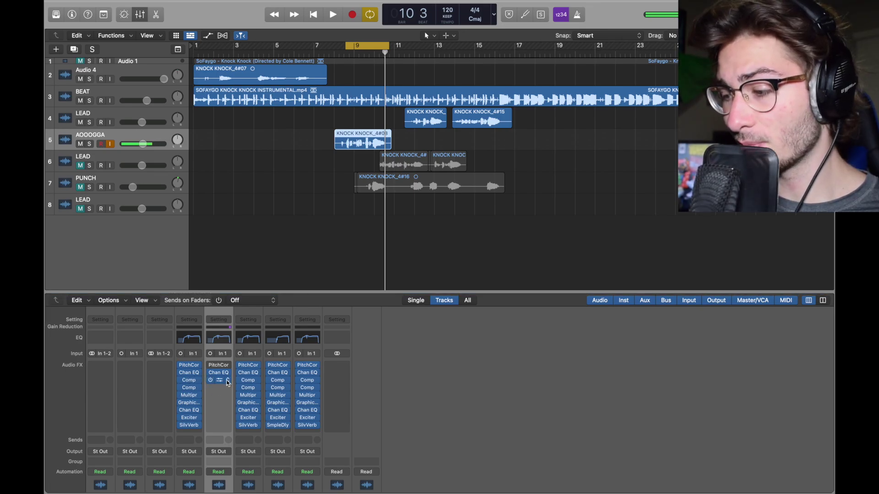
pyautogui.click(227, 382)
pyautogui.moveTo(256, 378)
pyautogui.moveTo(316, 388)
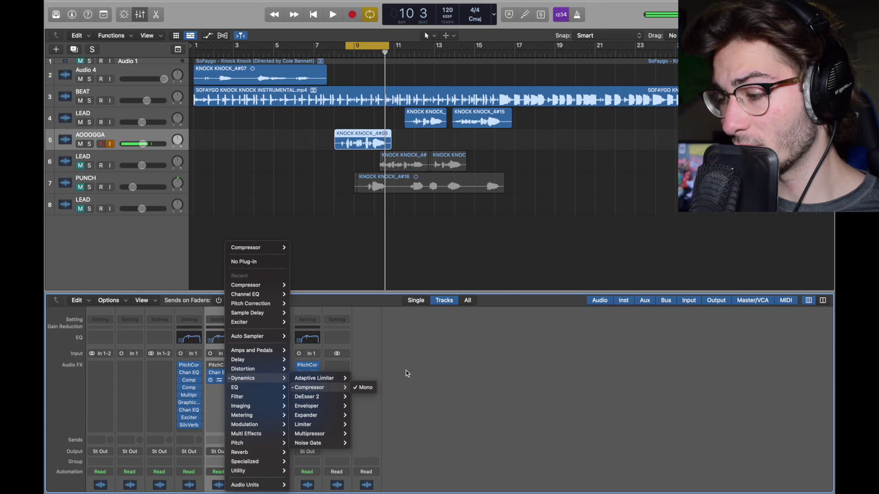
pyautogui.click(366, 387)
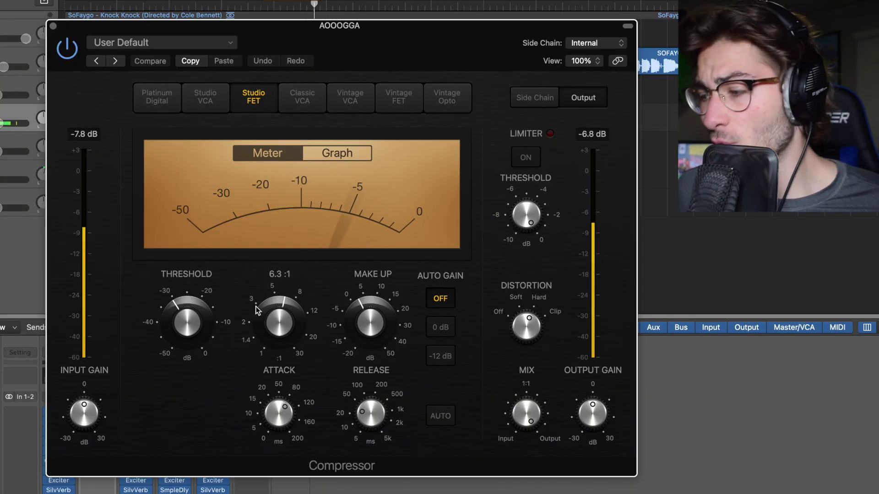
pyautogui.moveTo(309, 288)
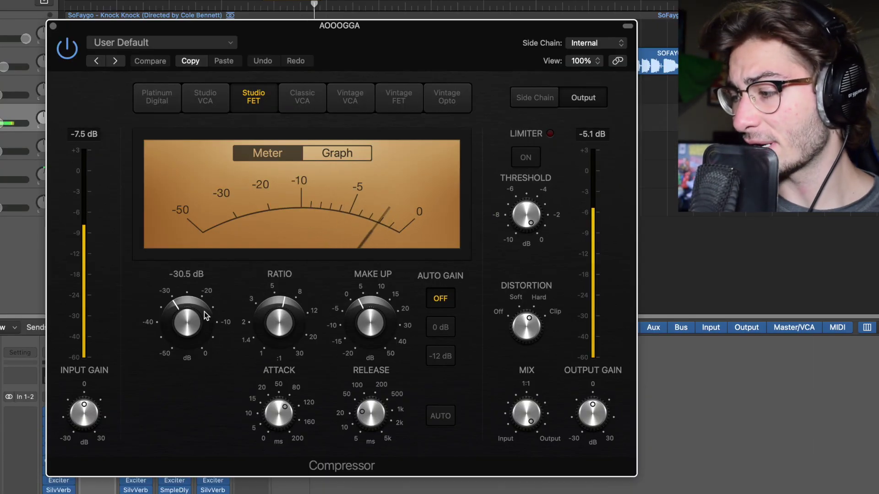
pyautogui.moveTo(394, 315)
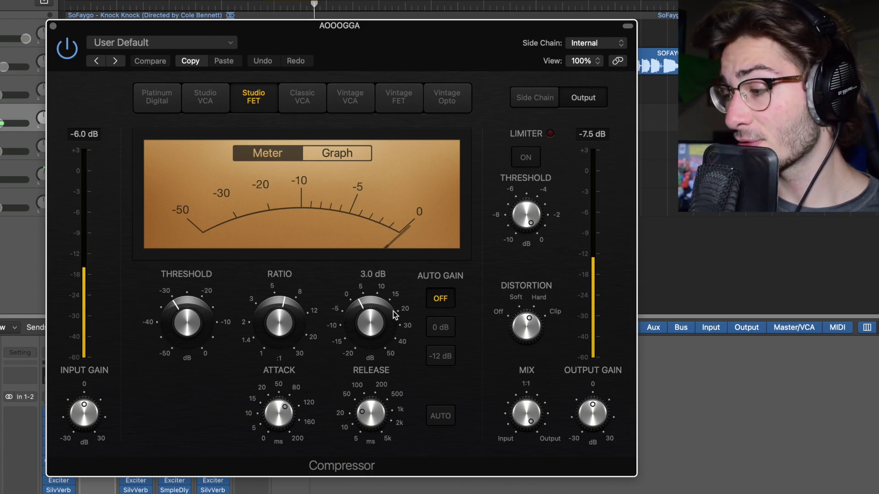
pyautogui.click(446, 419)
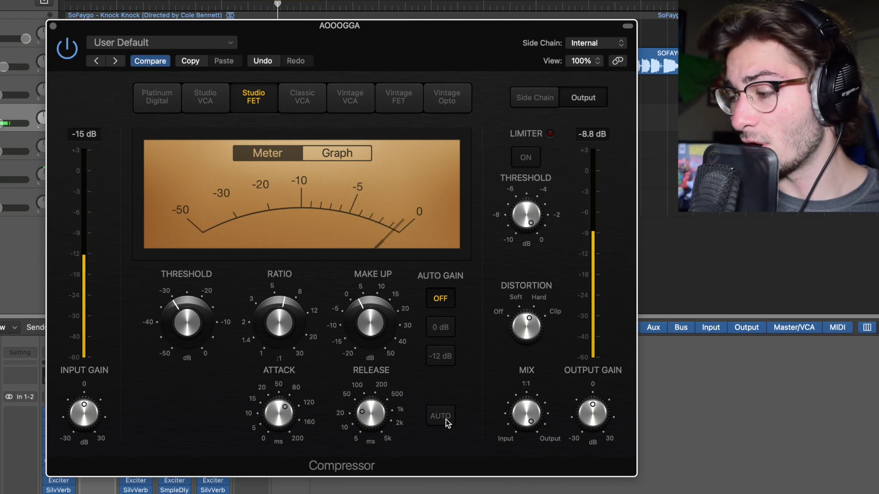
pyautogui.moveTo(271, 411)
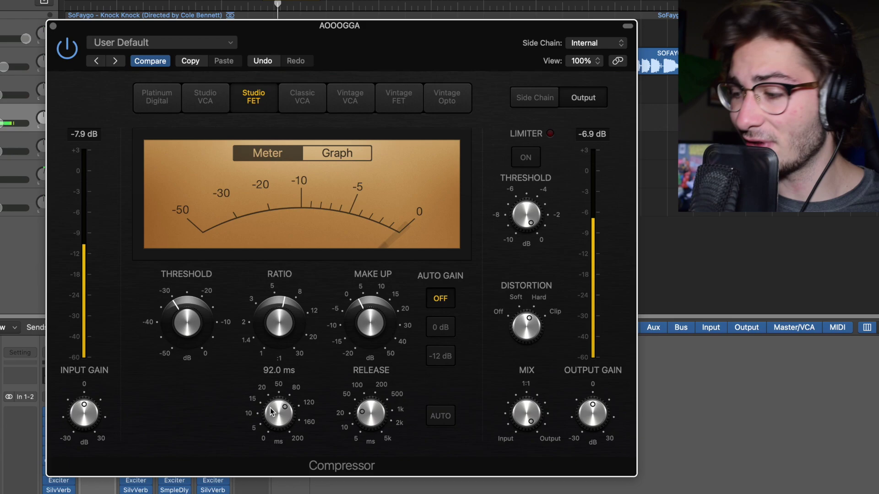
pyautogui.moveTo(375, 421)
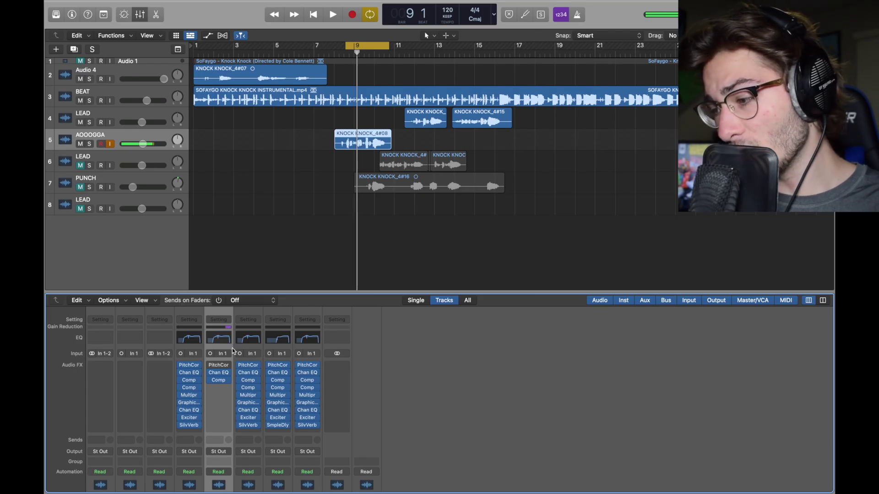
# Step: Insert a second mono compressor using the Studio VCA model, then close its window
pyautogui.click(228, 388)
pyautogui.moveTo(256, 378)
pyautogui.moveTo(320, 388)
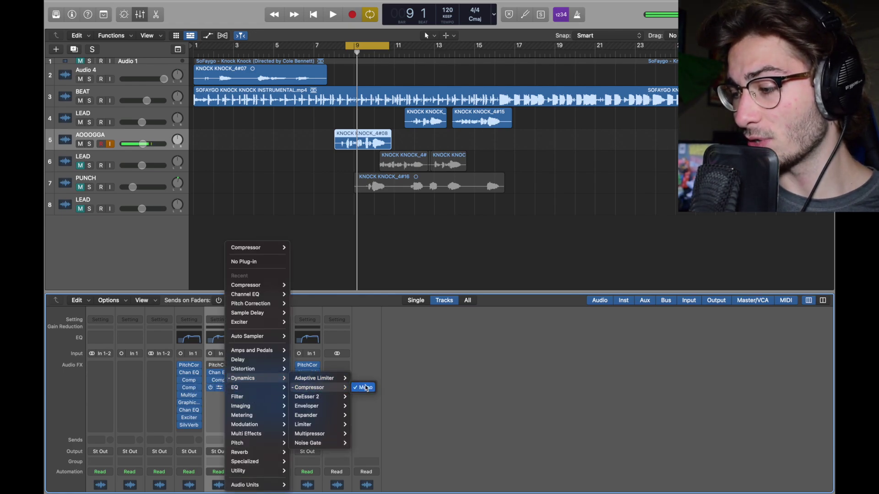
pyautogui.click(365, 387)
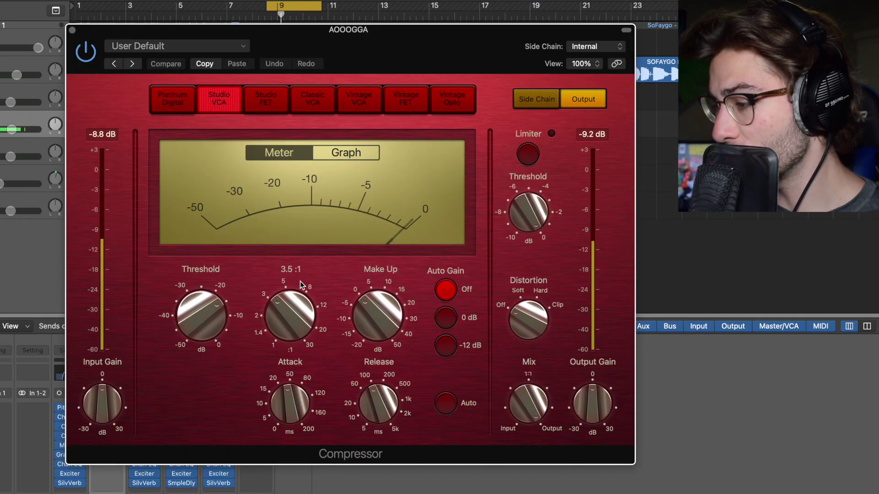
pyautogui.moveTo(218, 301)
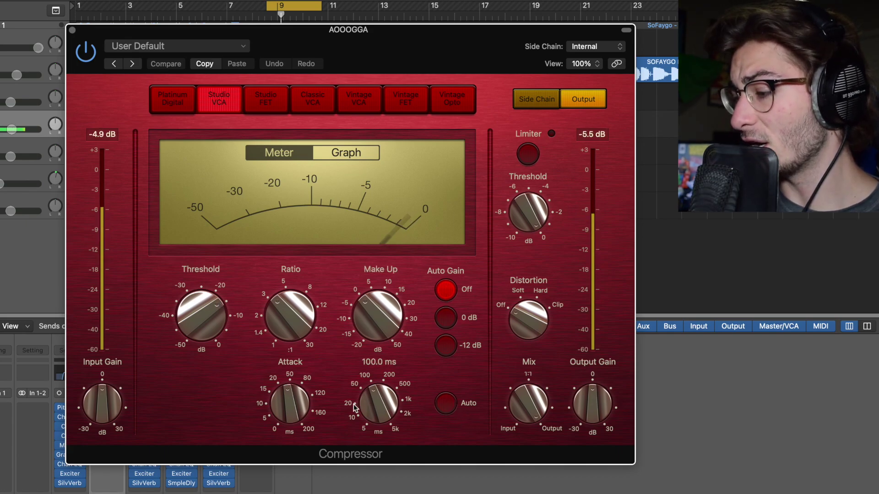
pyautogui.moveTo(289, 410)
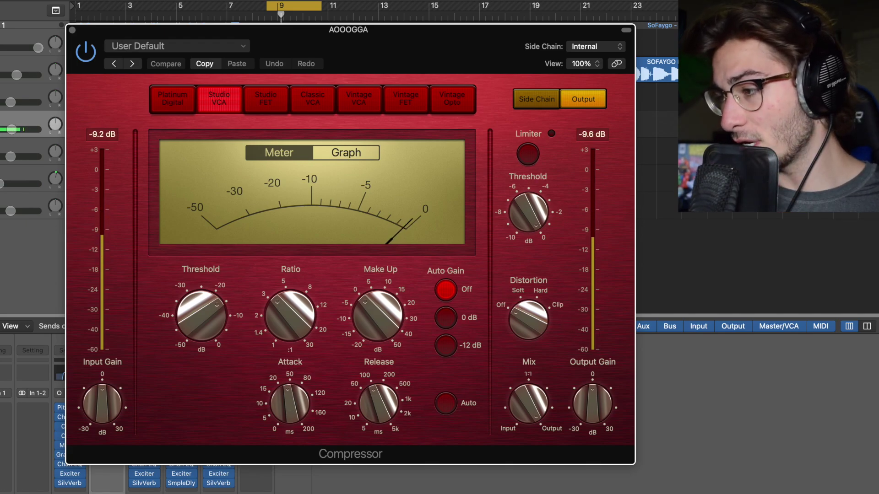
pyautogui.press('super+w')
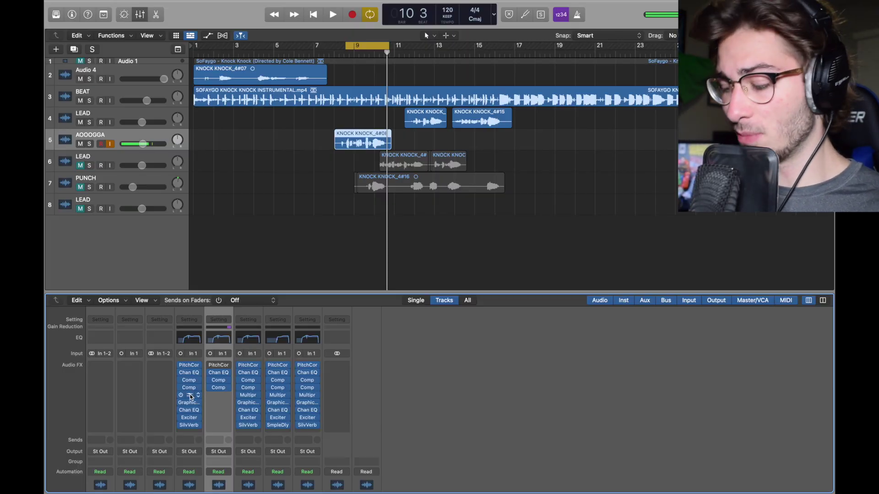
# Step: Insert a mono Multipressor and edit its 2000 Hz crossover and bands 3–4 make-up gains
pyautogui.moveTo(214, 398); pyautogui.dragTo(213, 396)
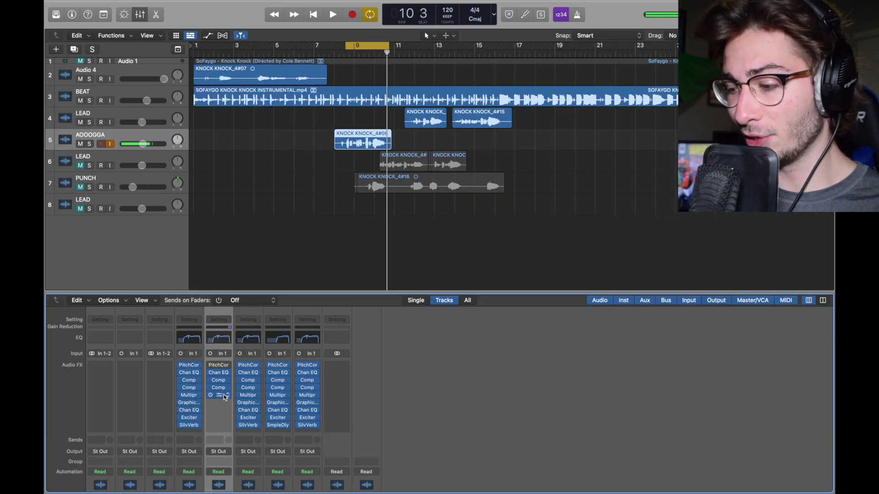
pyautogui.click(220, 396)
pyautogui.moveTo(319, 426)
pyautogui.click(359, 434)
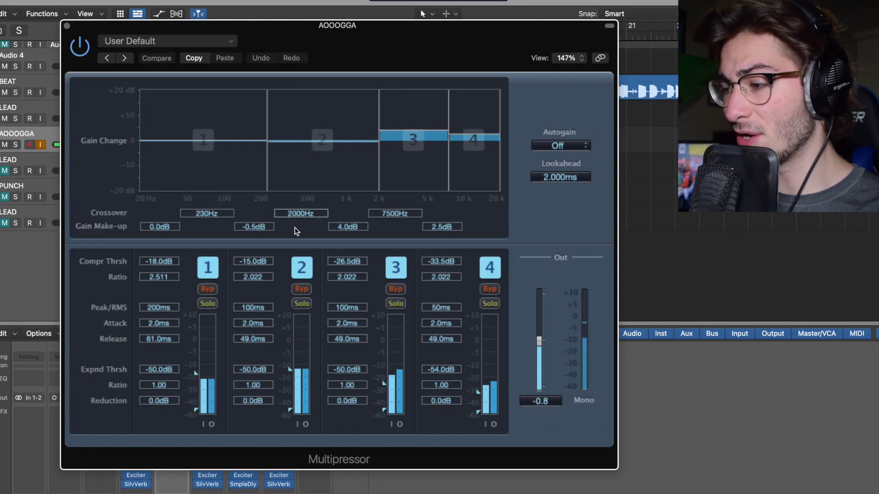
pyautogui.doubleClick(299, 212)
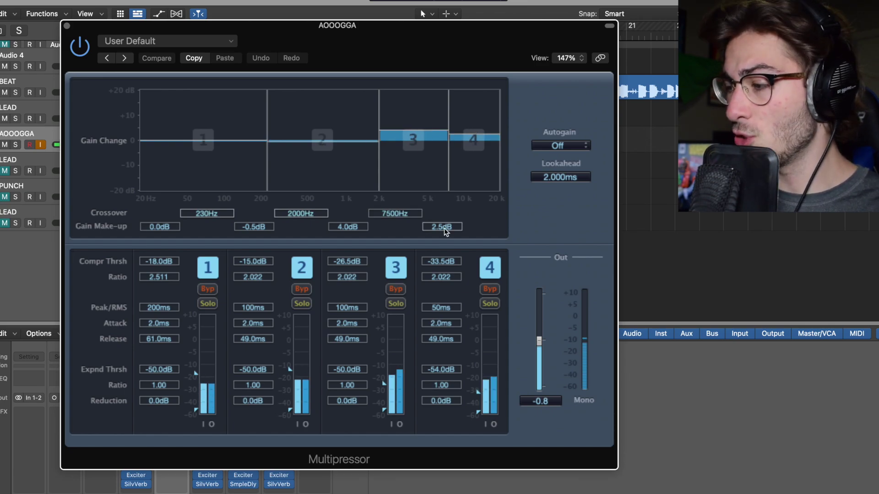
pyautogui.doubleClick(441, 226)
pyautogui.doubleClick(348, 227)
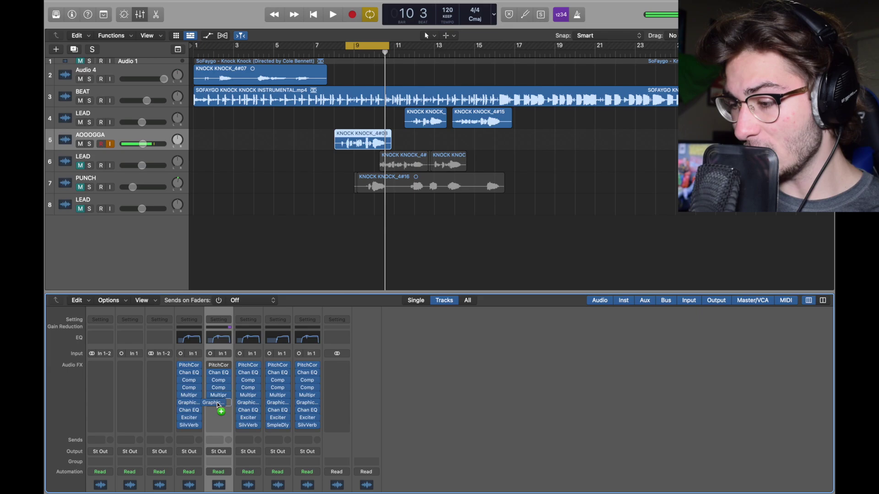
# Step: Insert a mono Vintage Graphic EQ, cut 250 Hz and 500 Hz to −2.0 dB, then close it
pyautogui.click(228, 406)
pyautogui.moveTo(256, 387)
pyautogui.moveTo(326, 425)
pyautogui.moveTo(403, 434)
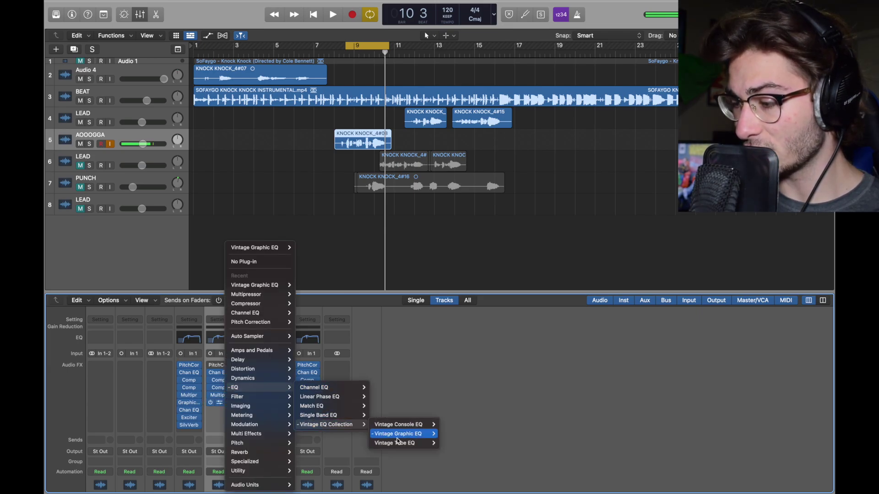
pyautogui.click(454, 434)
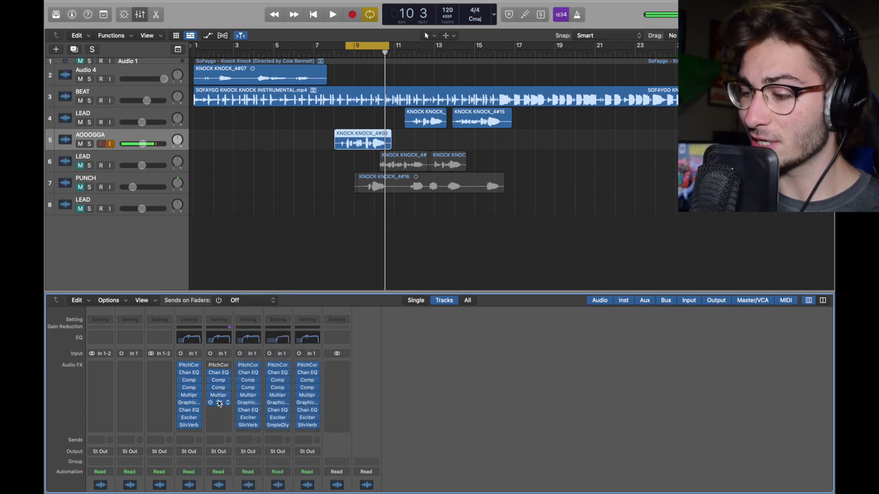
pyautogui.click(219, 403)
pyautogui.moveTo(551, 147); pyautogui.dragTo(429, 119)
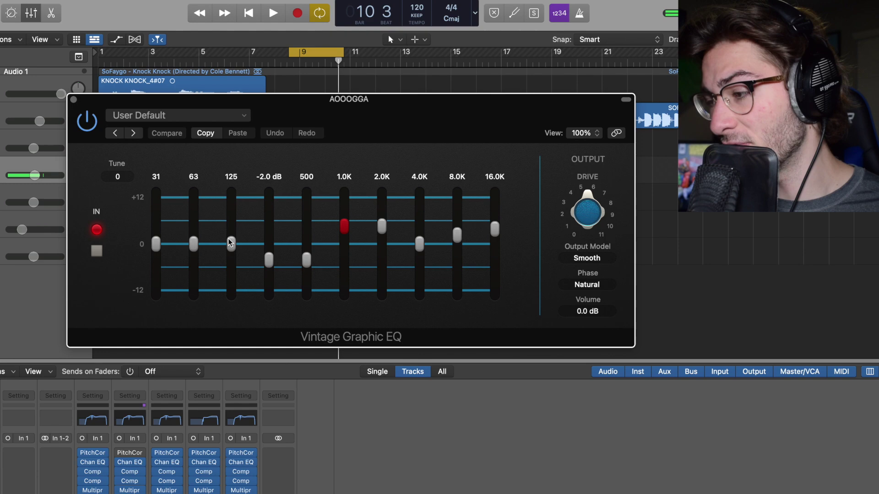
pyautogui.click(74, 99)
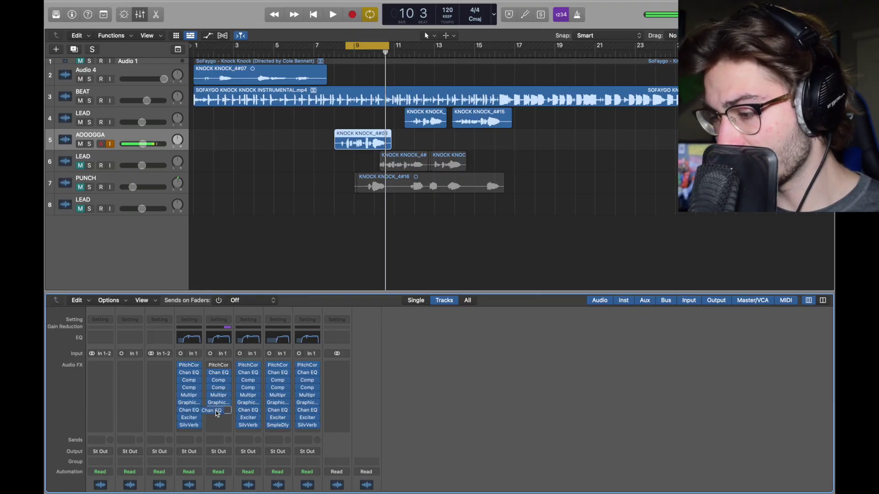
# Step: Disable band 6 (2500 Hz) in AOOOGGA's Channel EQ and close the window
pyautogui.click(228, 414)
pyautogui.moveTo(229, 414)
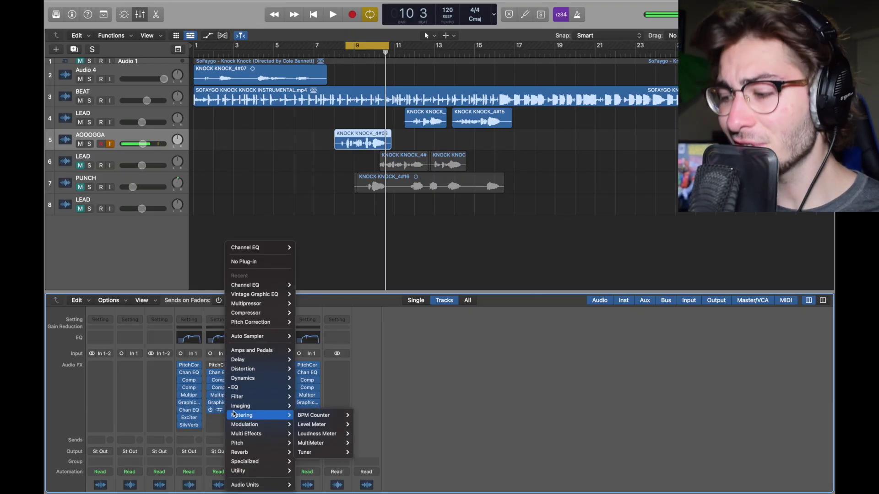
pyautogui.click(414, 371)
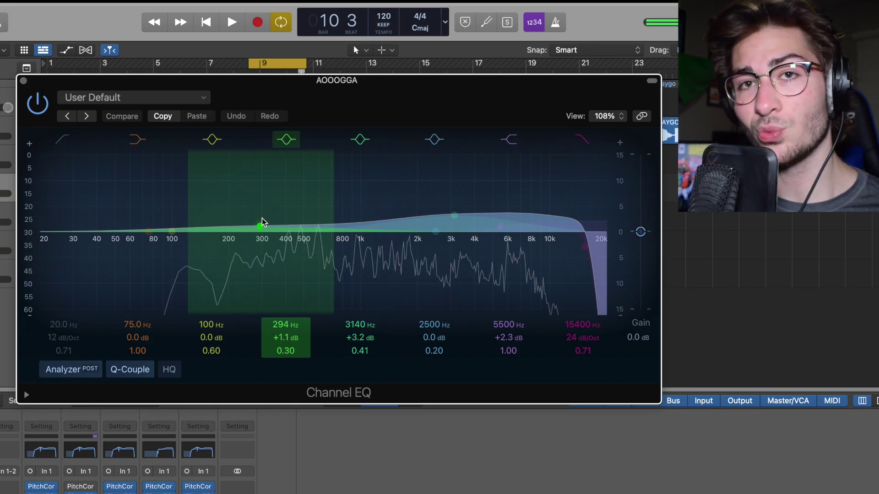
pyautogui.click(432, 140)
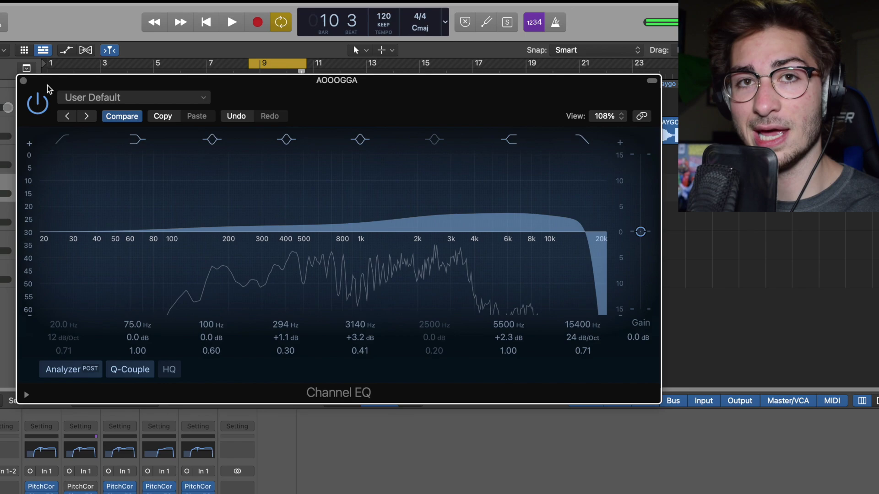
pyautogui.click(24, 82)
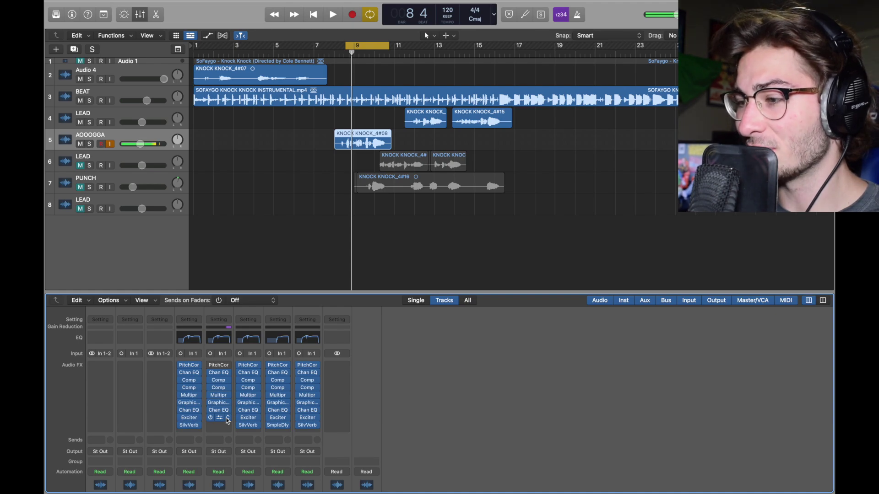
# Step: Insert a Specialized > Exciter in AOOOGGA's next empty slot
pyautogui.click(227, 420)
pyautogui.moveTo(257, 461)
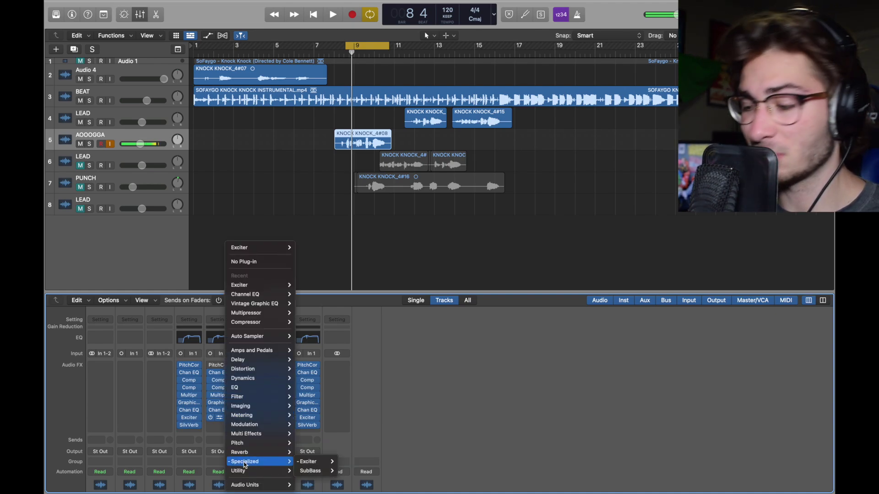
pyautogui.click(333, 465)
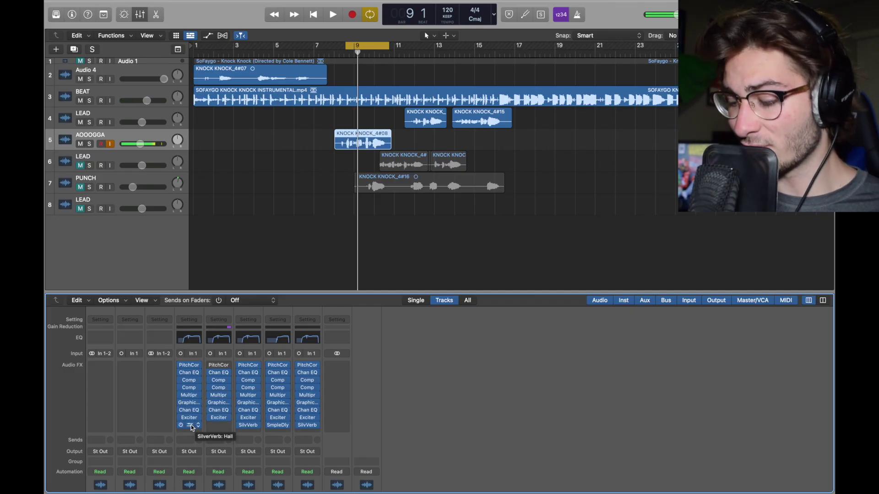
# Step: Copy the SilverVerb from the neighbouring channel into AOOOGGA's empty insert slot
pyautogui.moveTo(191, 427); pyautogui.dragTo(212, 427)
pyautogui.click(220, 425)
pyautogui.moveTo(257, 452)
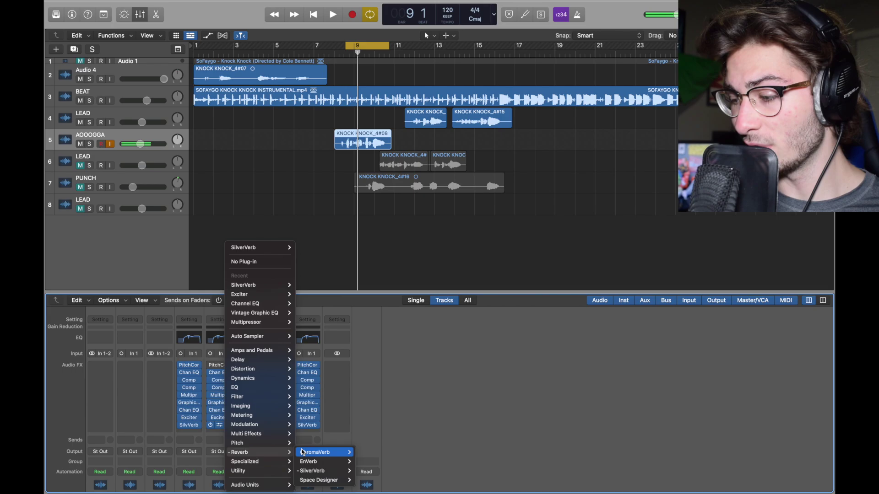
pyautogui.moveTo(320, 471)
pyautogui.click(380, 480)
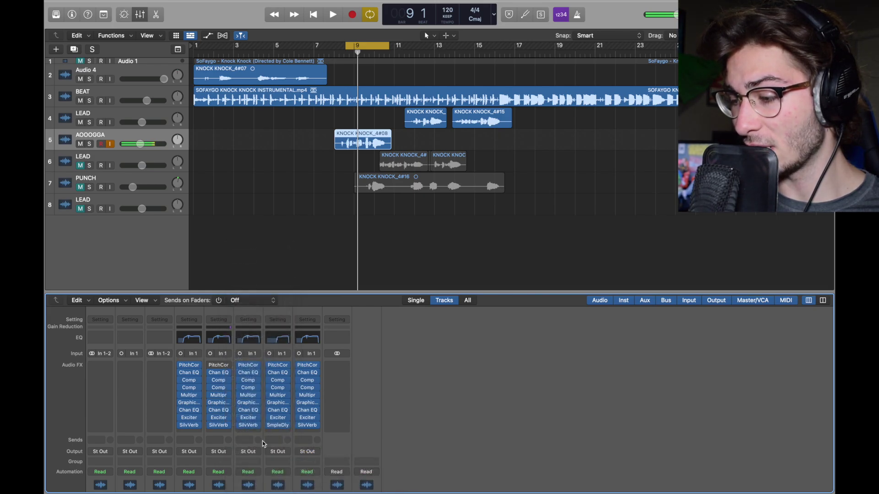
# Step: Load SilverVerb's Hall preset and lower its High Cut to 5000 Hz
pyautogui.click(219, 426)
pyautogui.click(430, 127)
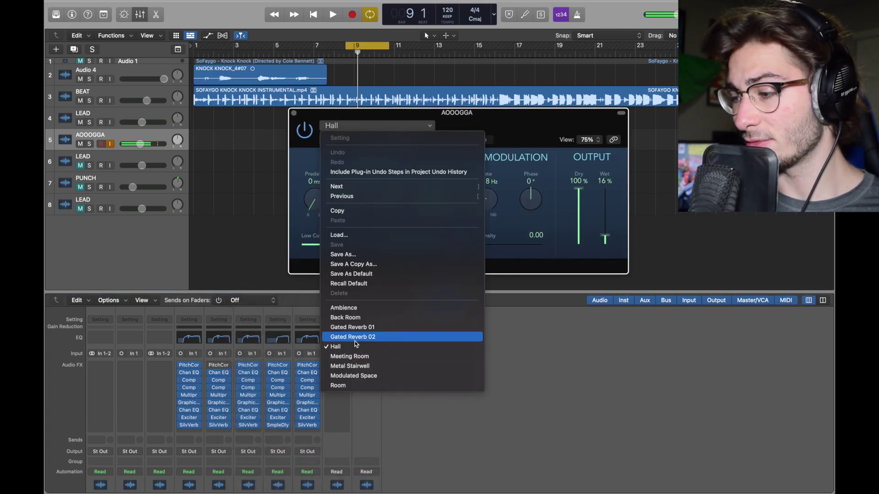
pyautogui.click(439, 341)
pyautogui.moveTo(377, 245); pyautogui.dragTo(372, 245)
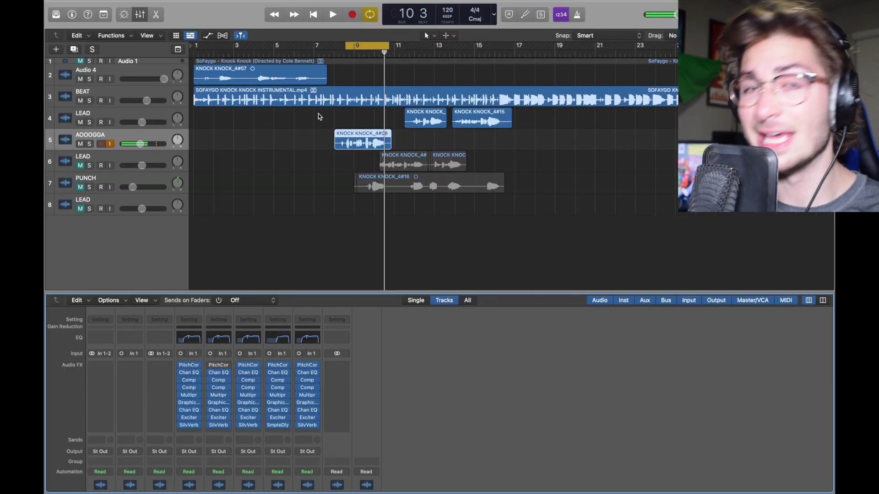
# Step: Duplicate the AOOOGGA track, turn it down to -13.6 dB, and check its Channel EQ
pyautogui.press('super+d')
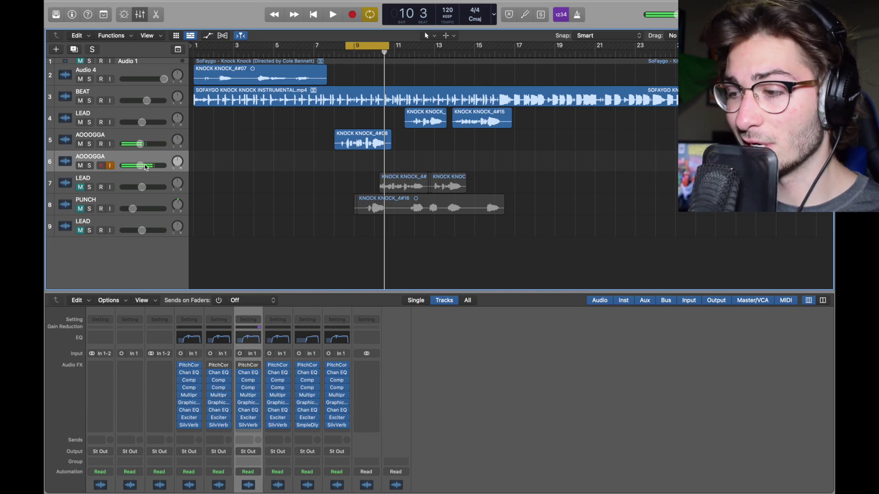
pyautogui.moveTo(145, 167); pyautogui.dragTo(130, 165)
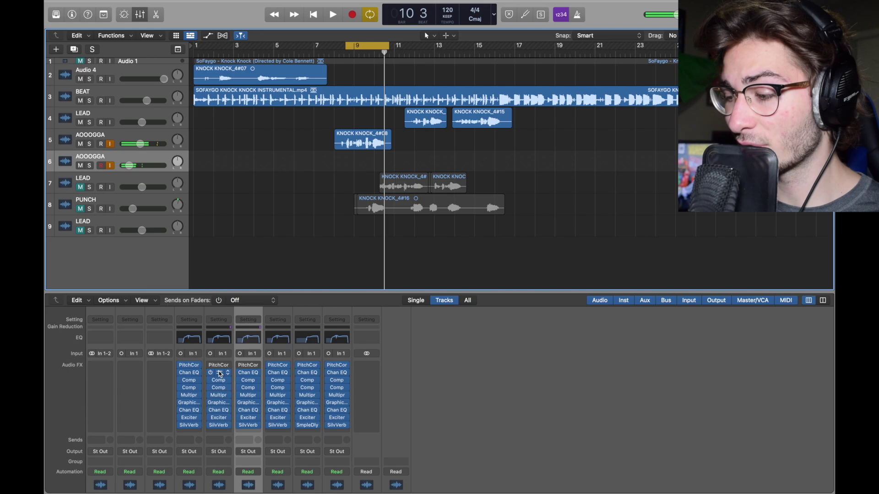
pyautogui.click(220, 375)
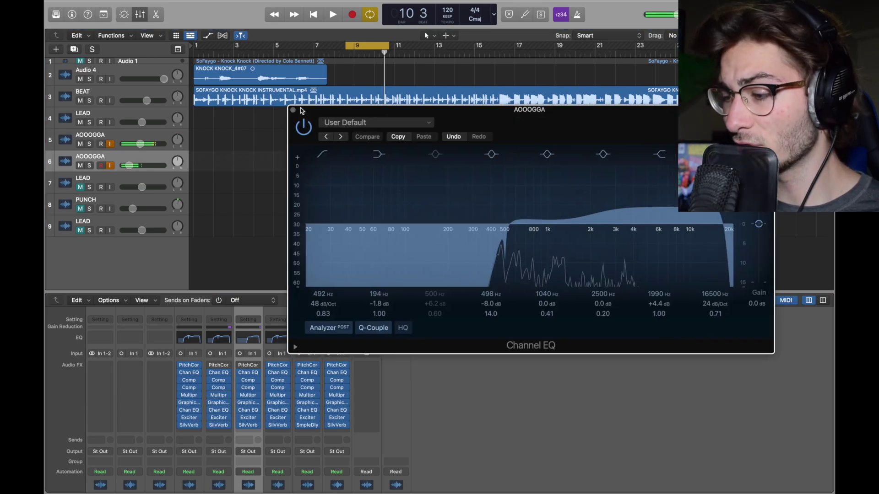
pyautogui.moveTo(531, 129); pyautogui.dragTo(431, 95)
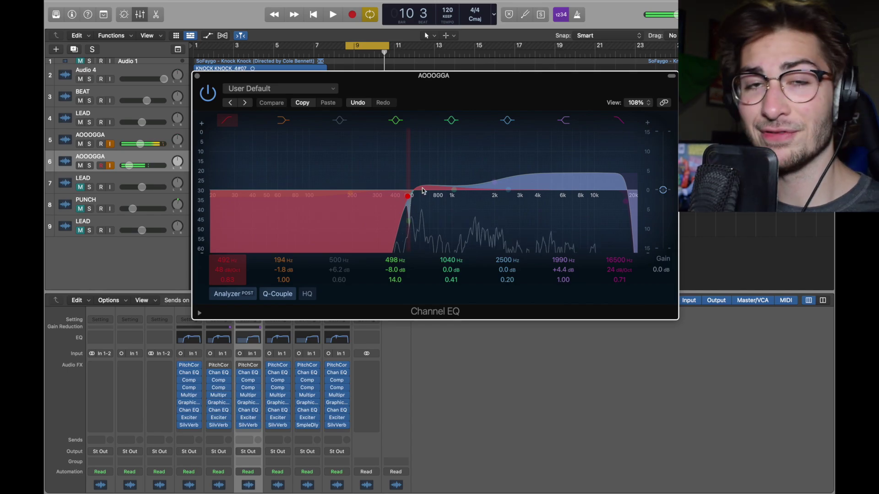
pyautogui.press('super+w')
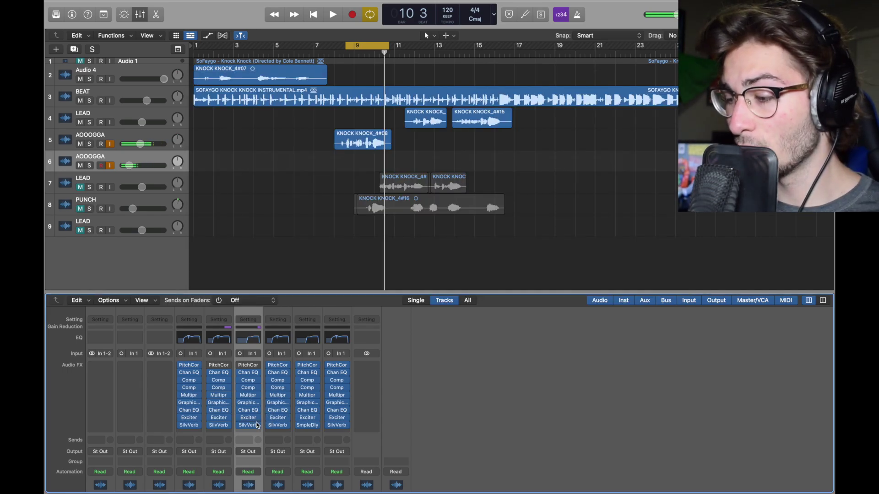
# Step: Replace the duplicate's SilverVerb with a Mono->Stereo Sample Delay
pyautogui.click(257, 426)
pyautogui.click(275, 260)
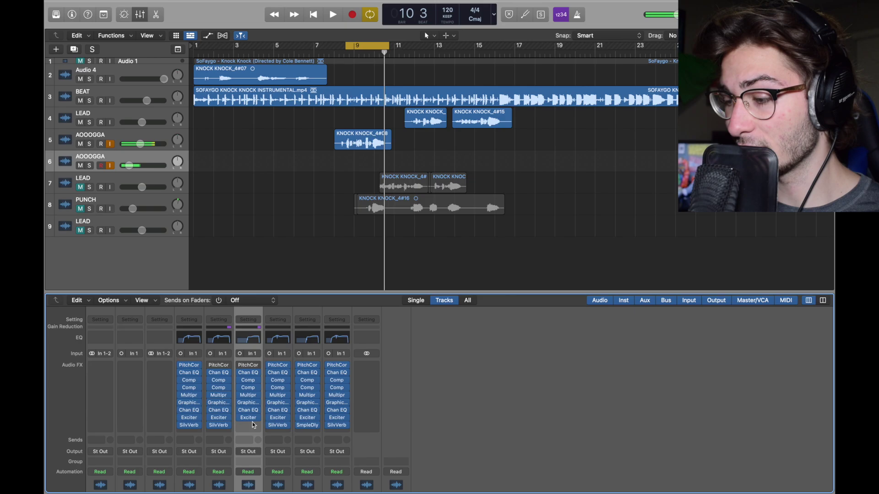
pyautogui.click(307, 426)
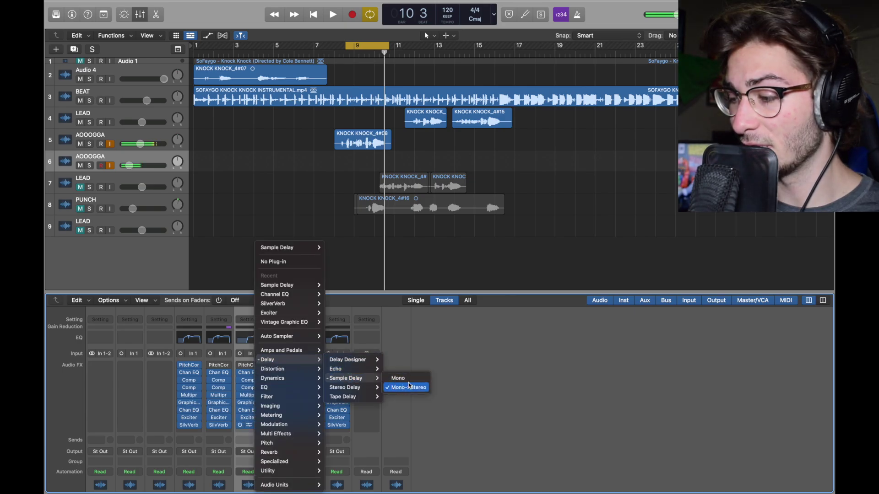
pyautogui.click(405, 387)
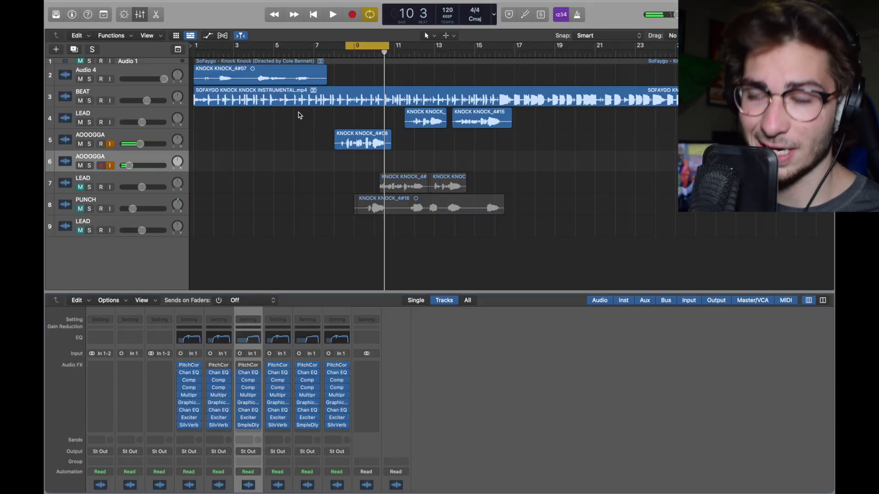
# Step: Disable monitoring on the original, set the duplicate to -17.6 dB, and move KNOCK KNOCK_4#16 onto it
pyautogui.click(109, 144)
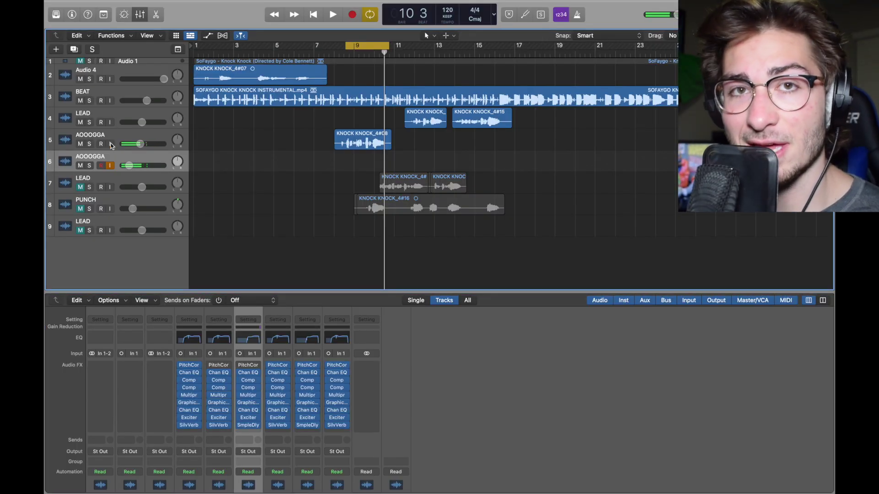
pyautogui.moveTo(130, 166); pyautogui.dragTo(133, 166)
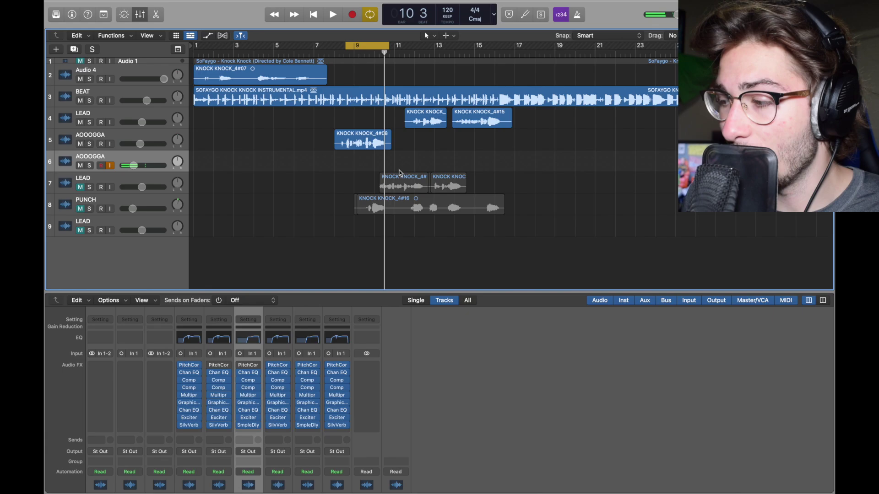
pyautogui.moveTo(400, 207); pyautogui.dragTo(402, 163)
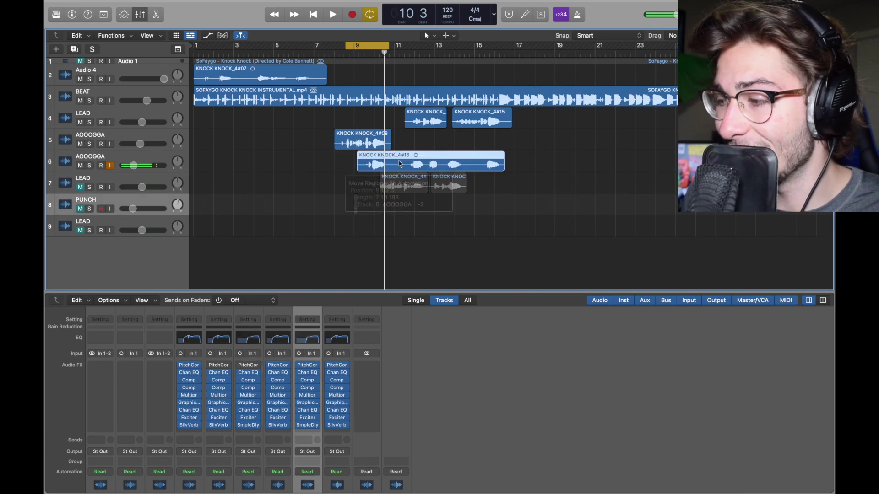
pyautogui.click(135, 165)
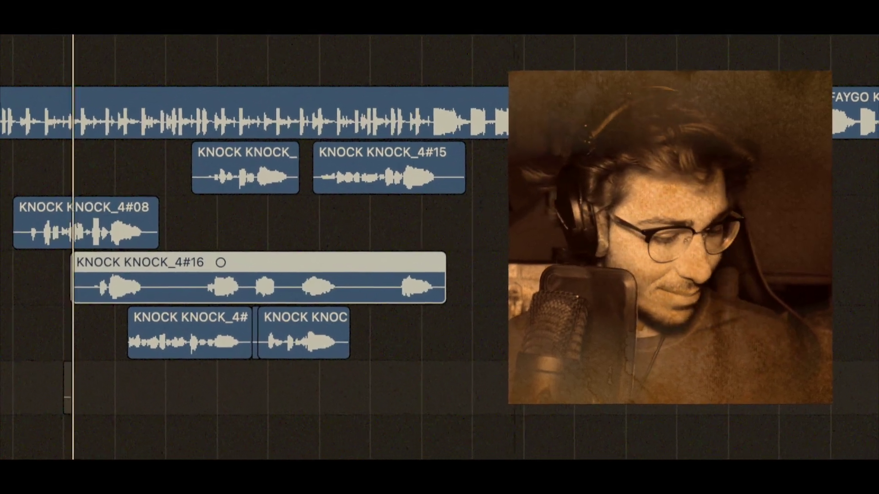